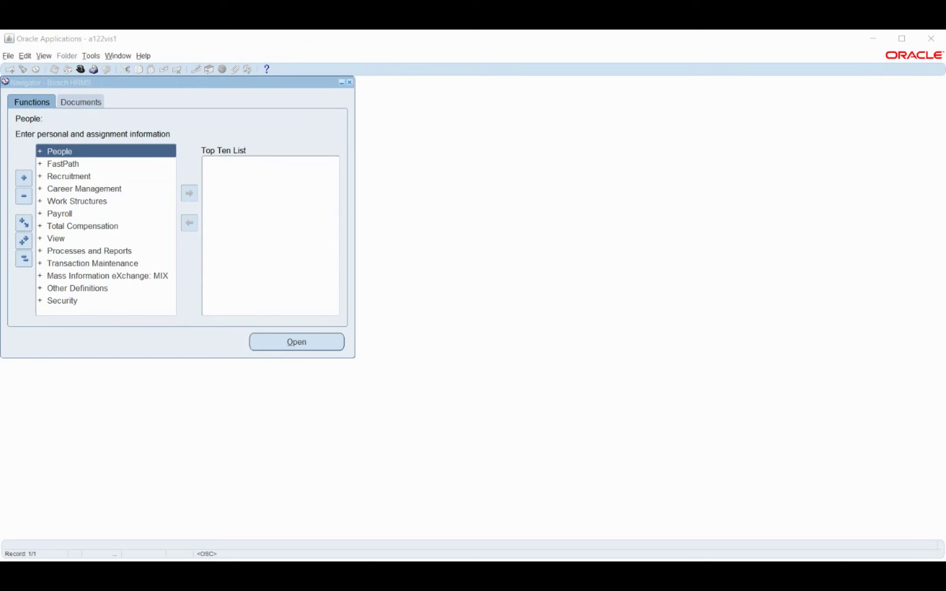
Step: Expand Total Compensation, its Basic group and the Fast Formula entry in the HRMS function list
{"action": "left_click", "coordinate": [588, 401]}
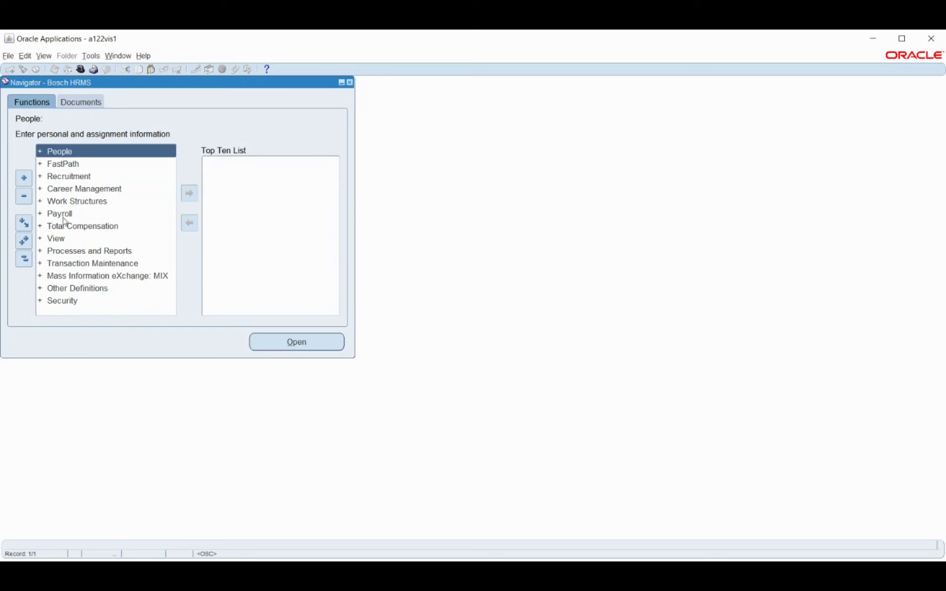
{"action": "left_click", "coordinate": [22, 260]}
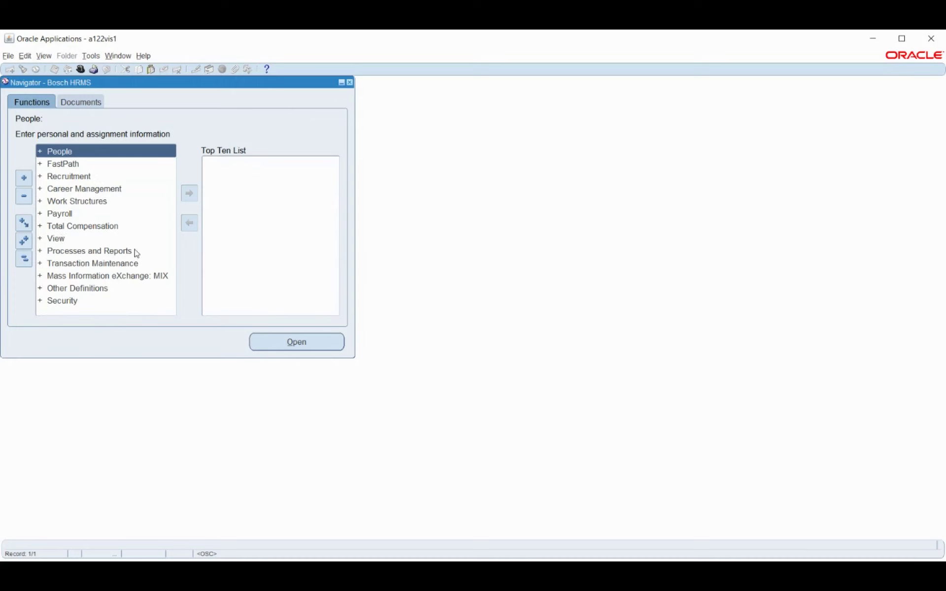
{"action": "double_click", "coordinate": [63, 230]}
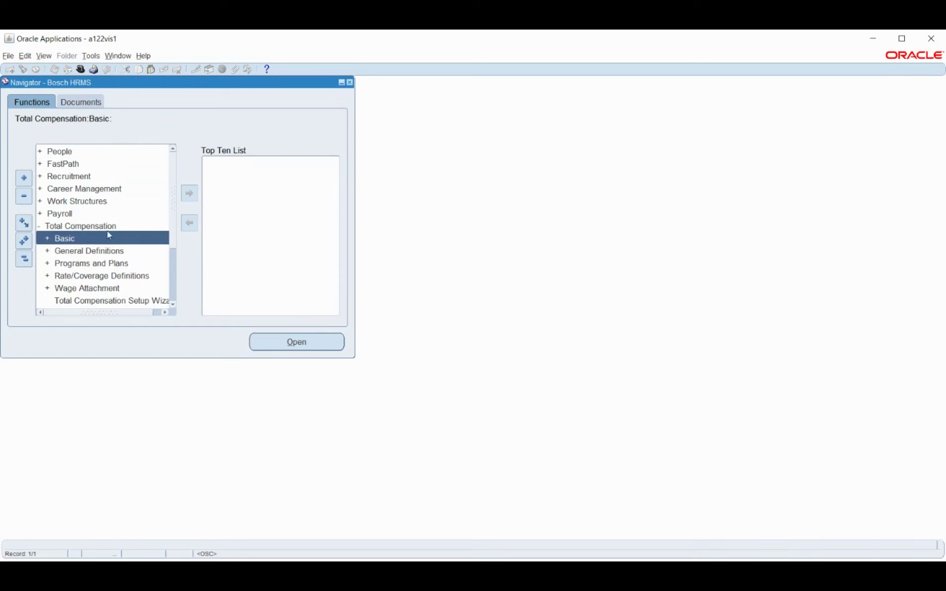
{"action": "double_click", "coordinate": [64, 239]}
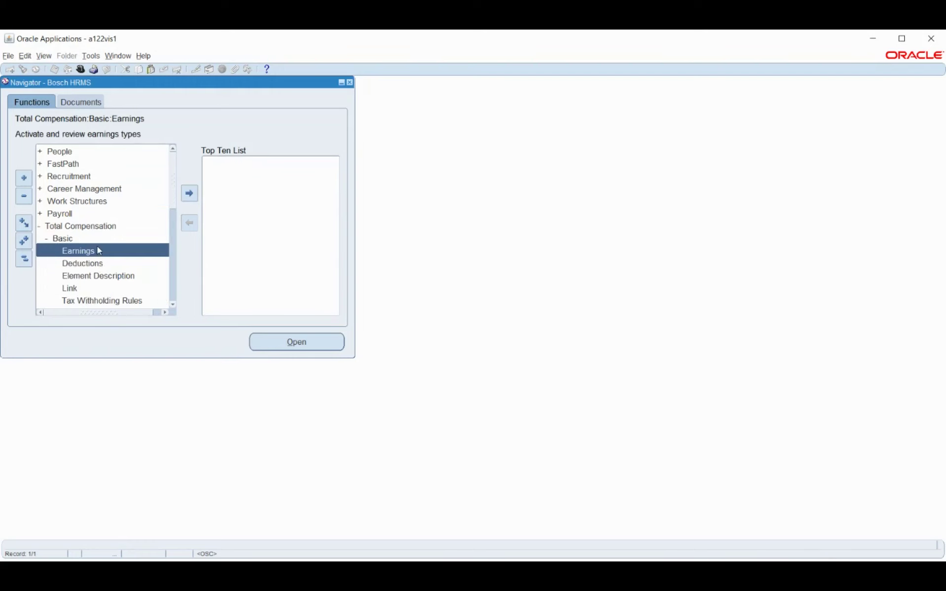
{"action": "scroll", "coordinate": [98, 249], "scroll_direction": "down", "scroll_amount": 3}
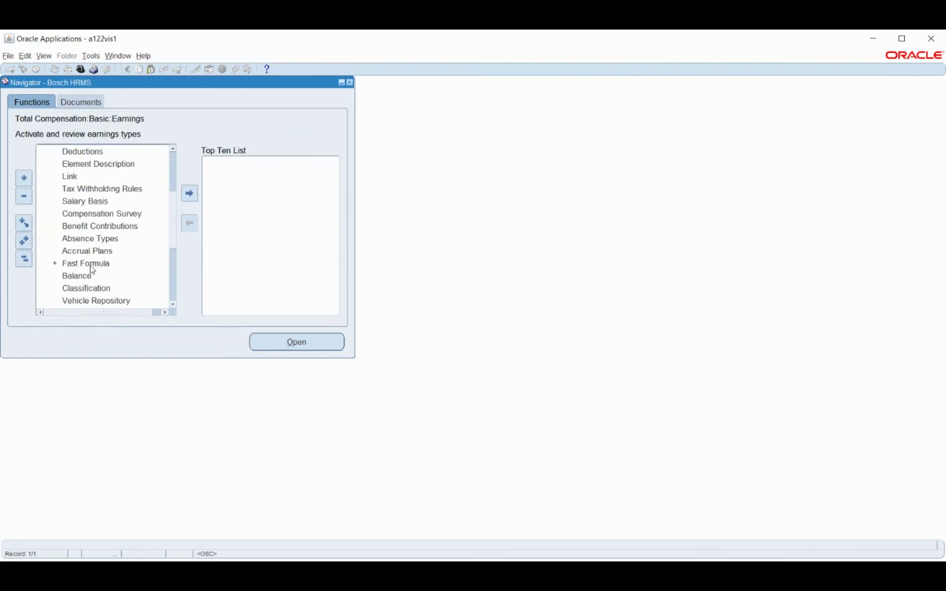
{"action": "double_click", "coordinate": [90, 265]}
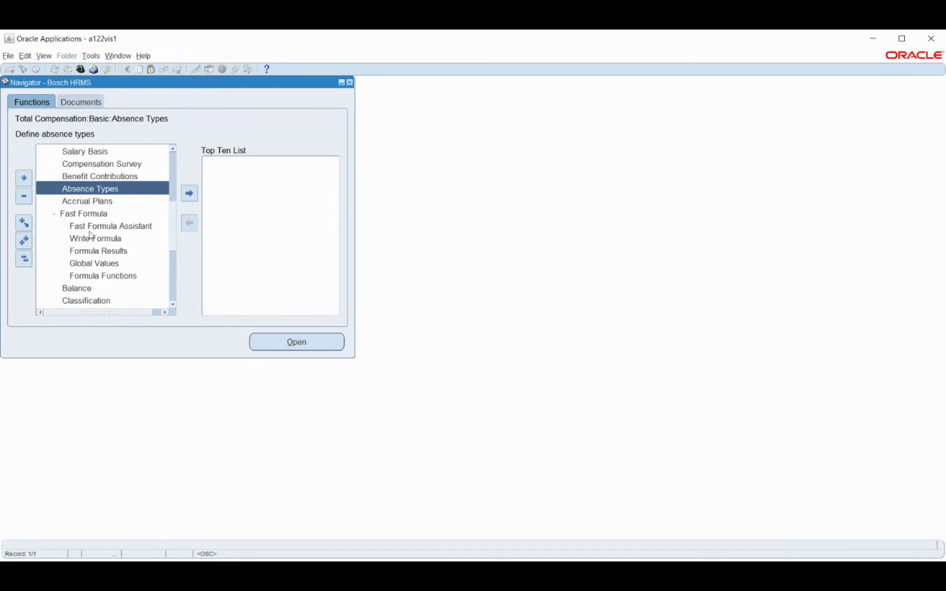
Step: Review the Write Formula, Formula Results, Global Values, Formula Functions and Link functions under Total Compensation Basic
{"action": "left_click", "coordinate": [93, 239]}
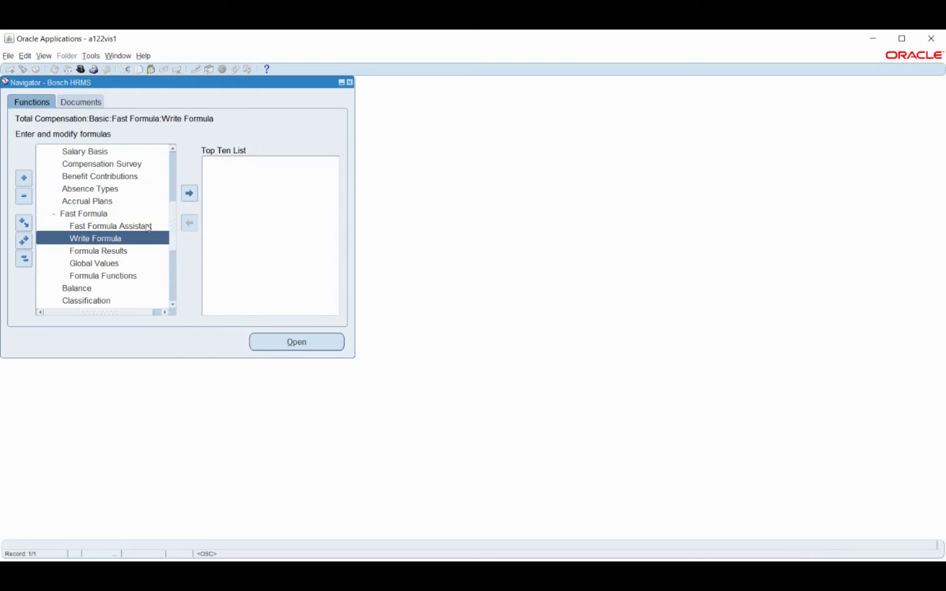
{"action": "scroll", "coordinate": [150, 228], "scroll_direction": "down", "scroll_amount": 1}
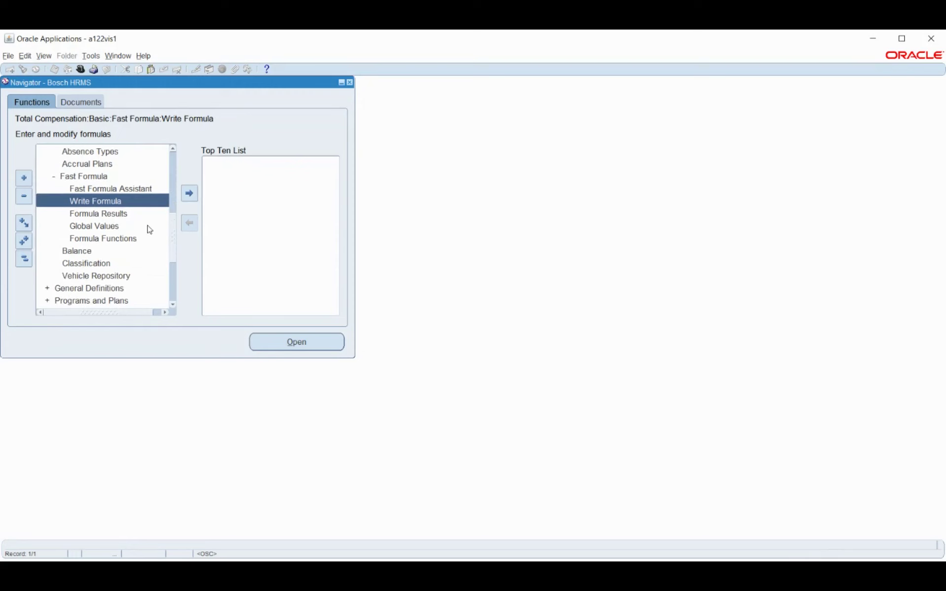
{"action": "left_click", "coordinate": [118, 226]}
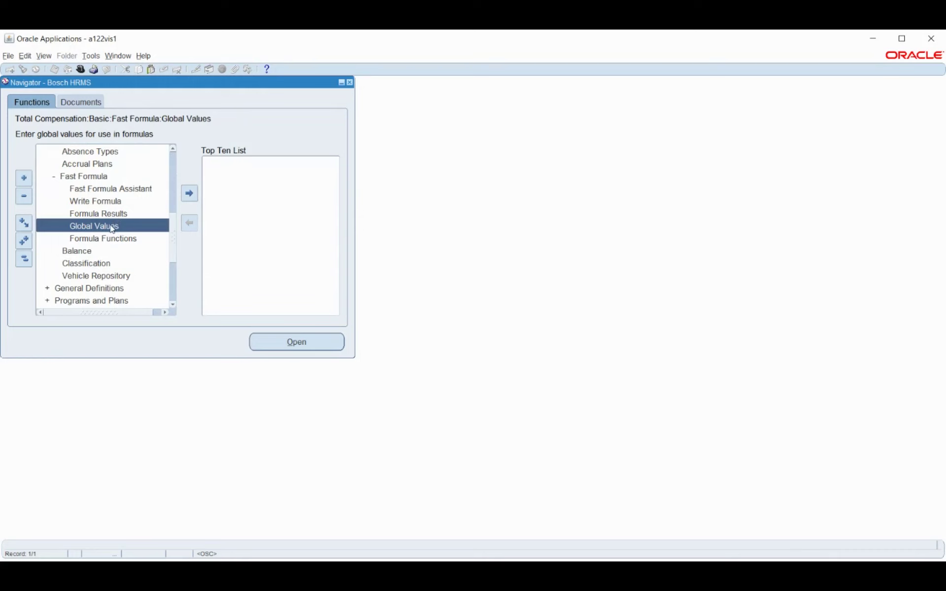
{"action": "left_click", "coordinate": [107, 242]}
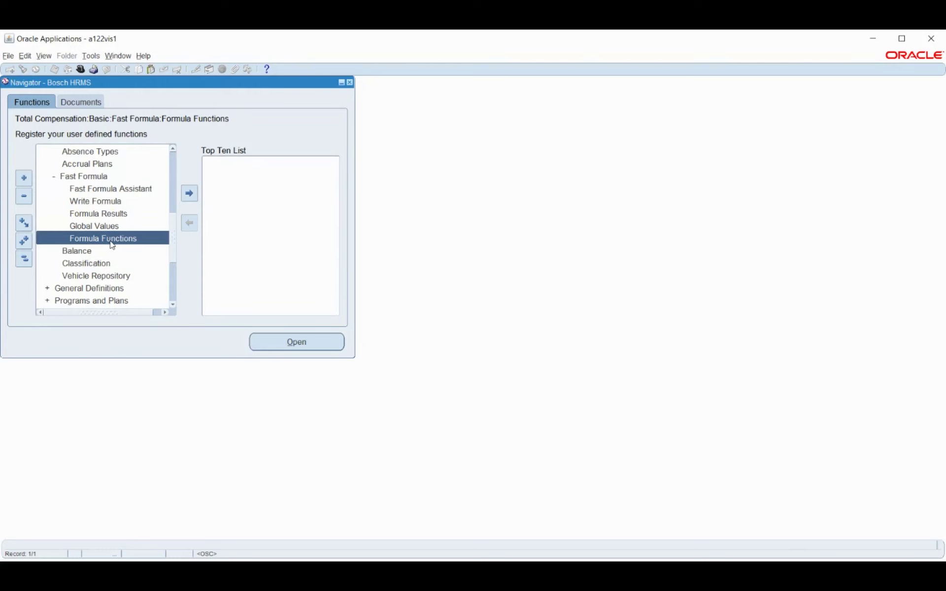
{"action": "left_click", "coordinate": [104, 225]}
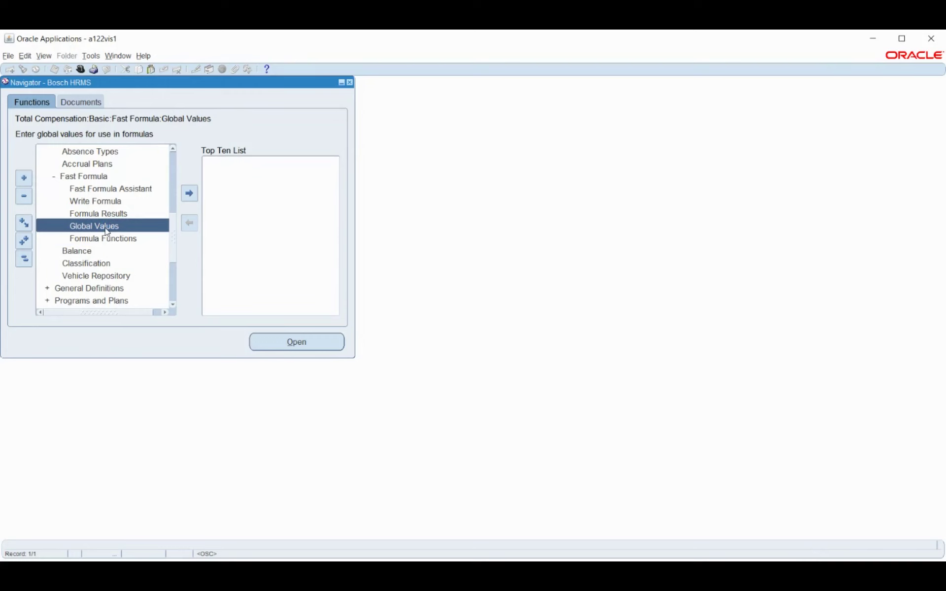
{"action": "left_click", "coordinate": [104, 202]}
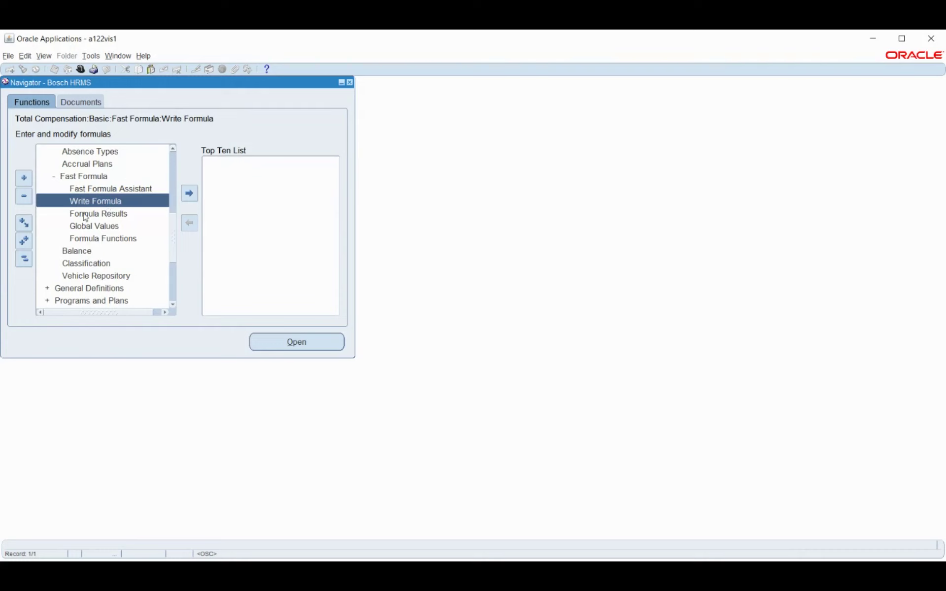
{"action": "left_click", "coordinate": [85, 218]}
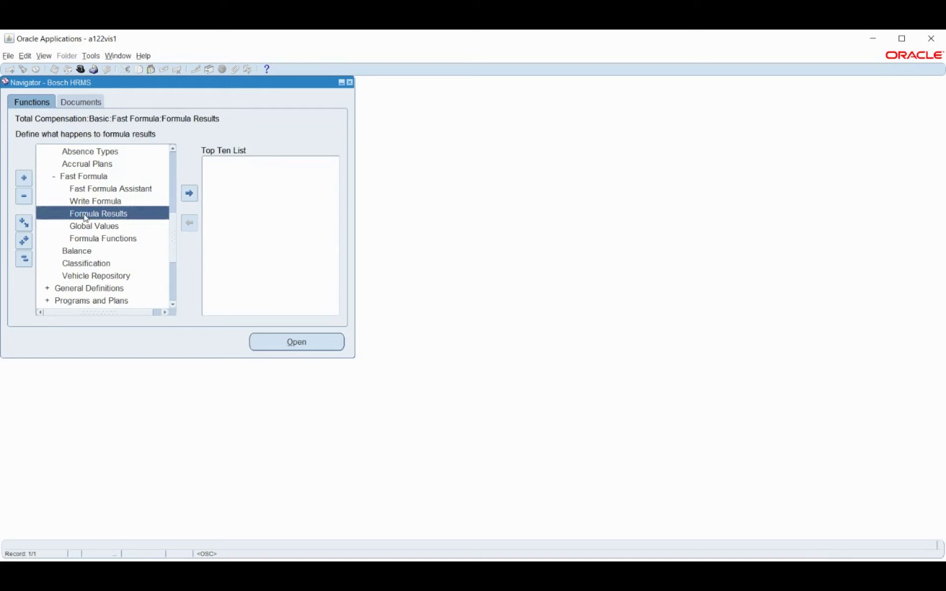
{"action": "scroll", "coordinate": [85, 217], "scroll_direction": "up", "scroll_amount": 3}
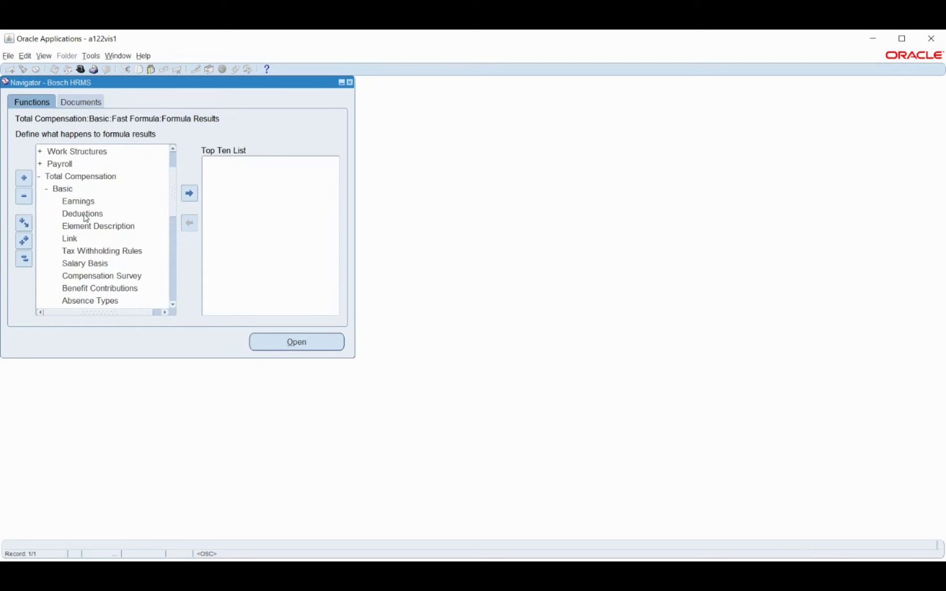
{"action": "left_click", "coordinate": [79, 235]}
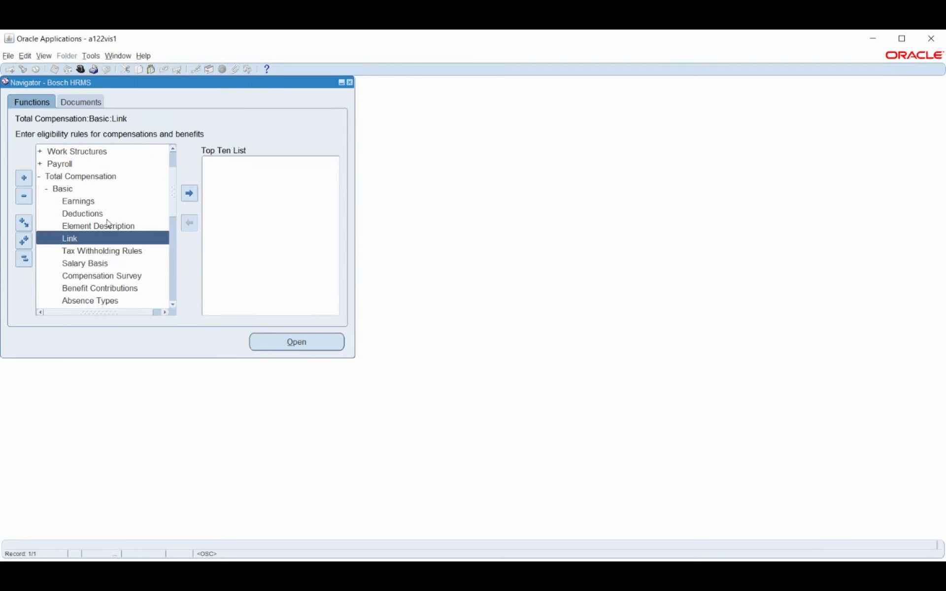
{"action": "scroll", "coordinate": [108, 223], "scroll_direction": "down", "scroll_amount": 4}
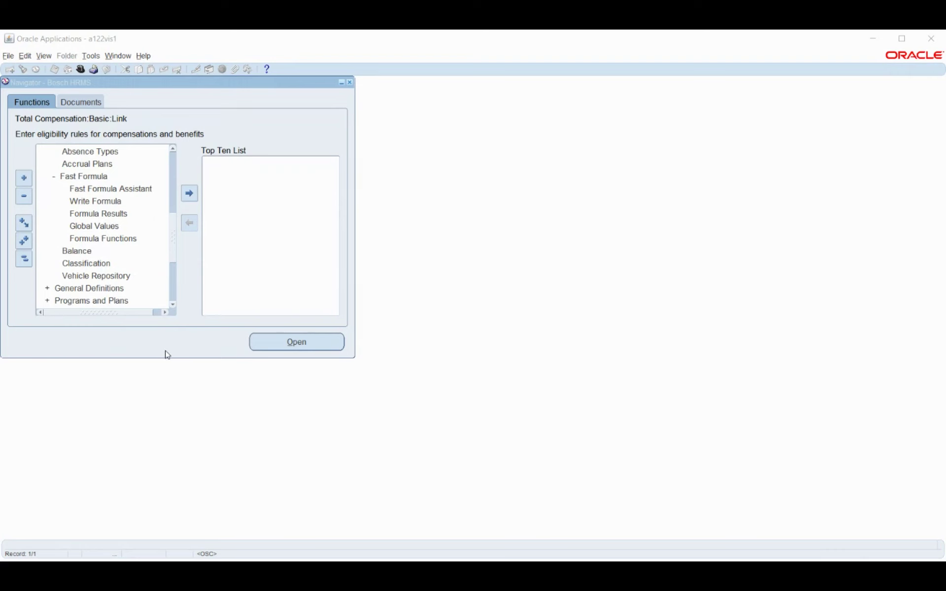
Step: Collapse the function list and open the Element Description form under Total Compensation, Basic
{"action": "left_click", "coordinate": [26, 259]}
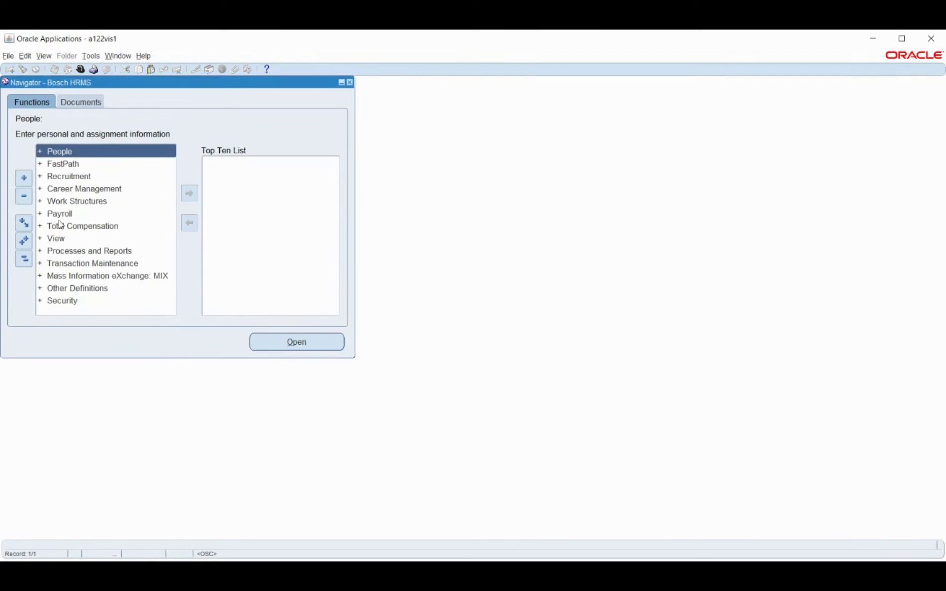
{"action": "left_click", "coordinate": [65, 225]}
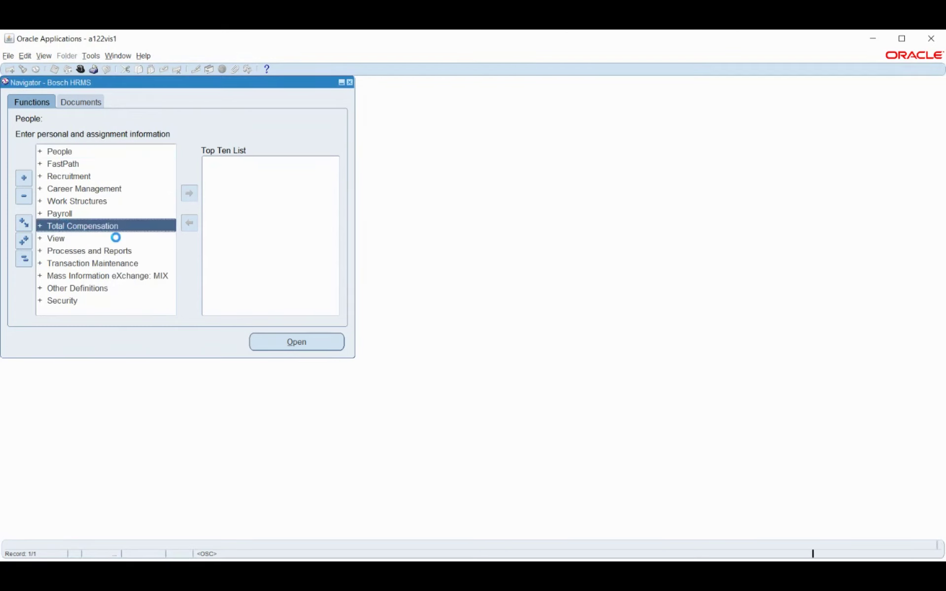
{"action": "left_click", "coordinate": [58, 238]}
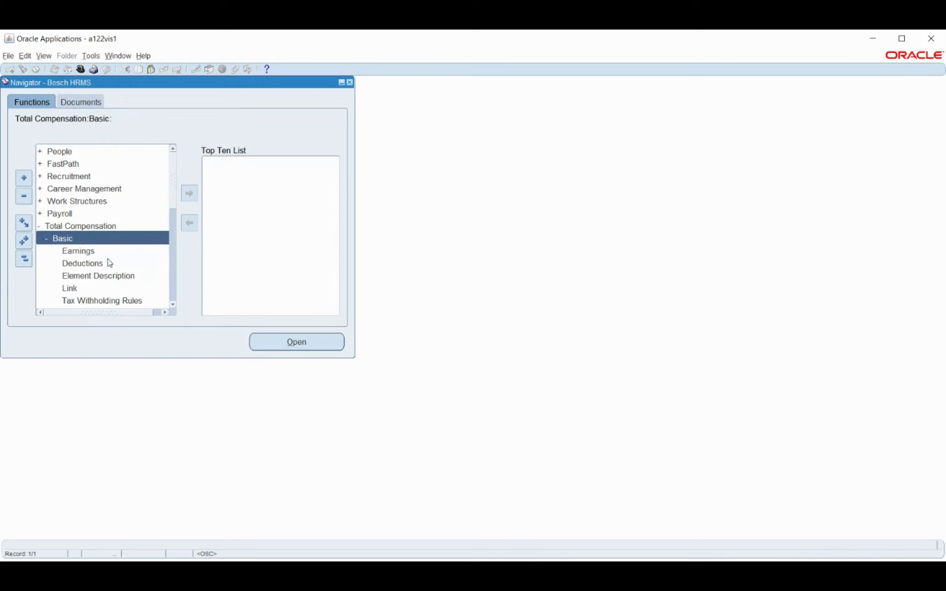
{"action": "scroll", "coordinate": [109, 257], "scroll_direction": "down", "scroll_amount": 1}
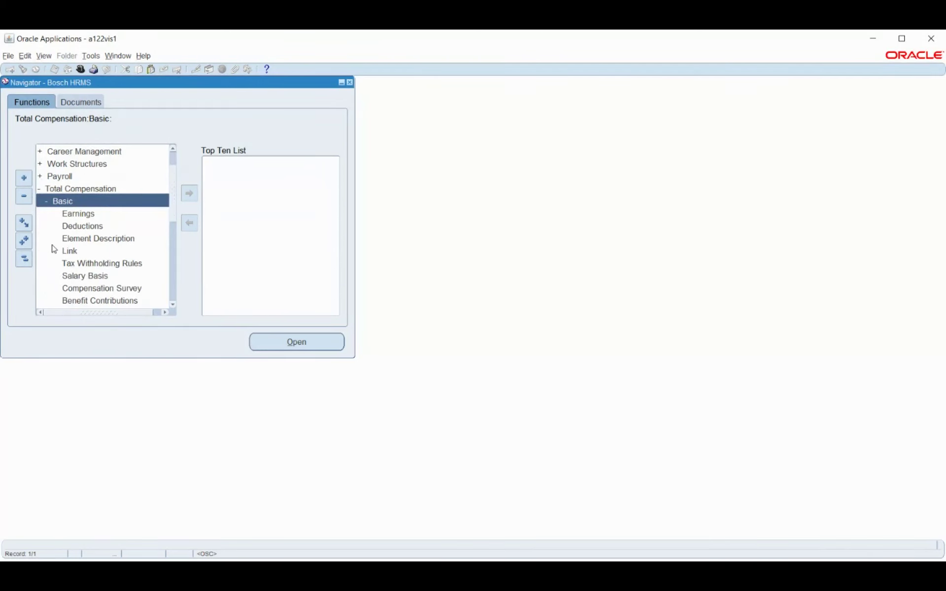
{"action": "left_click", "coordinate": [82, 242]}
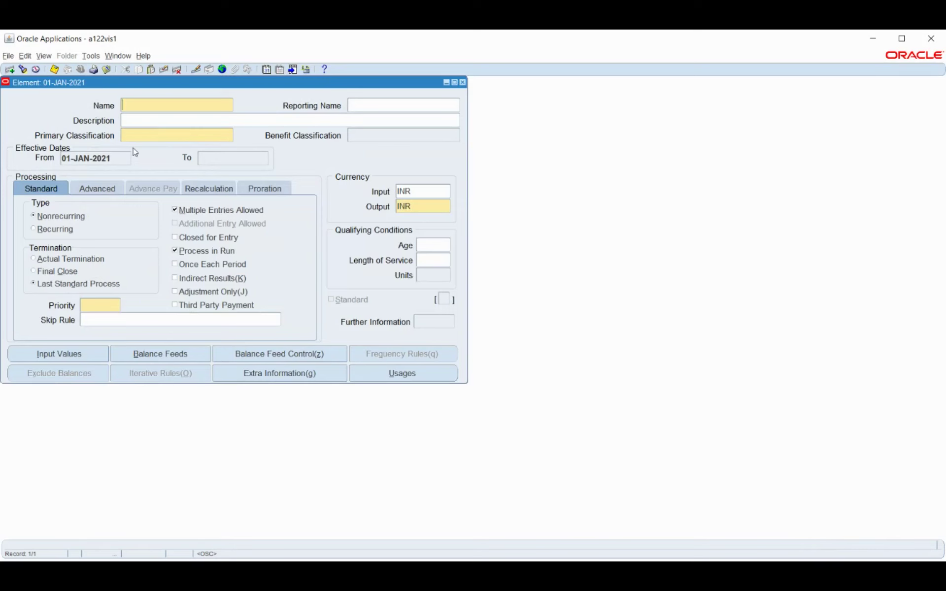
Step: Name the new element Bosch_HRA and use the same text as its reporting name
{"action": "type", "text": "Bosch_HRA"}
{"action": "key", "text": "Tab"}
{"action": "type", "text": "Bosch"}
{"action": "left_click", "coordinate": [181, 105]}
{"action": "key", "text": "ctrl+c"}
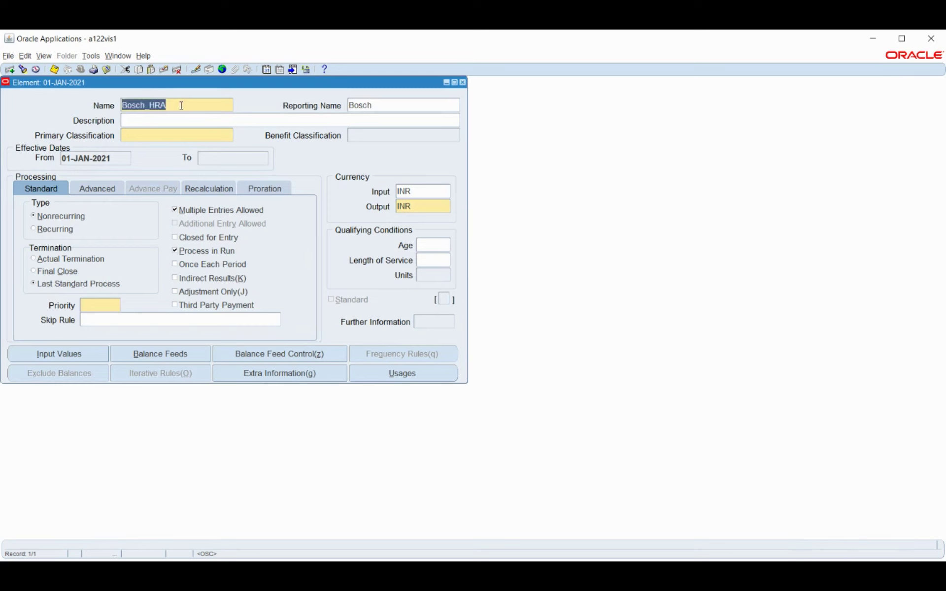
{"action": "key", "text": "Tab"}
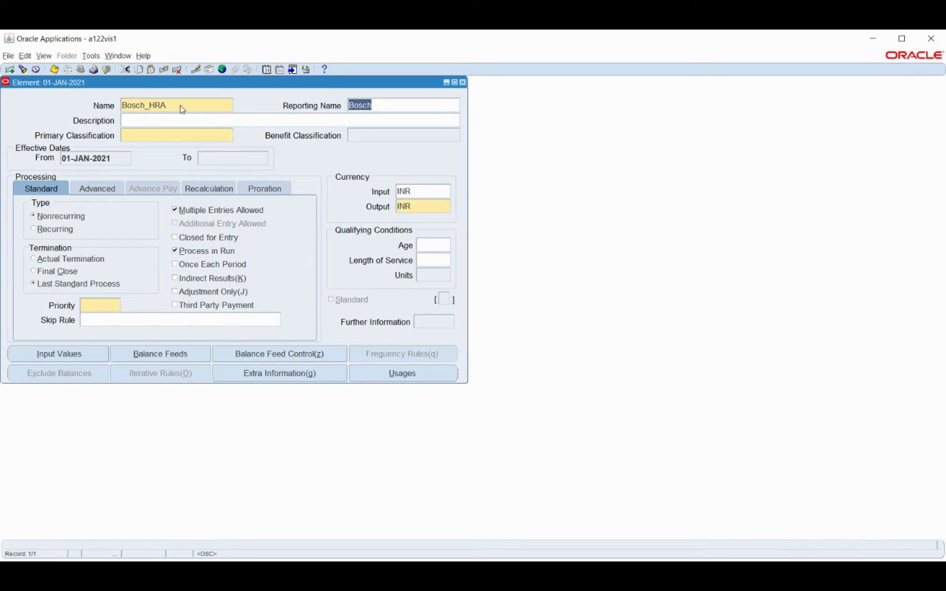
{"action": "key", "text": "ctrl+v"}
Step: Set the element's primary classification to Earnings
{"action": "left_click", "coordinate": [168, 134]}
{"action": "type", "text": "ar"}
{"action": "key", "text": "Tab"}
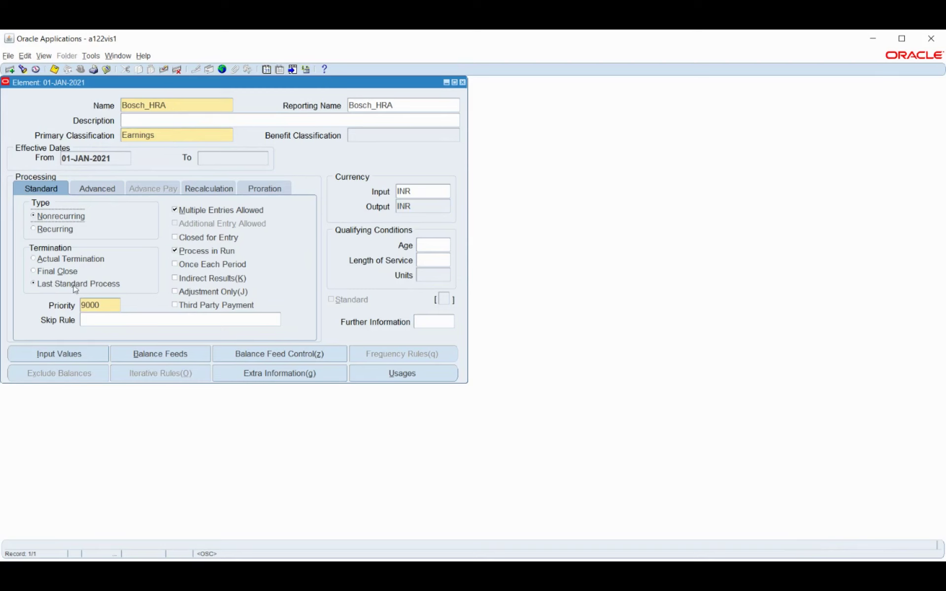
Step: Make the element recurring with multiple entries and additional entry allowed, then save it and close the form
{"action": "left_click", "coordinate": [50, 229]}
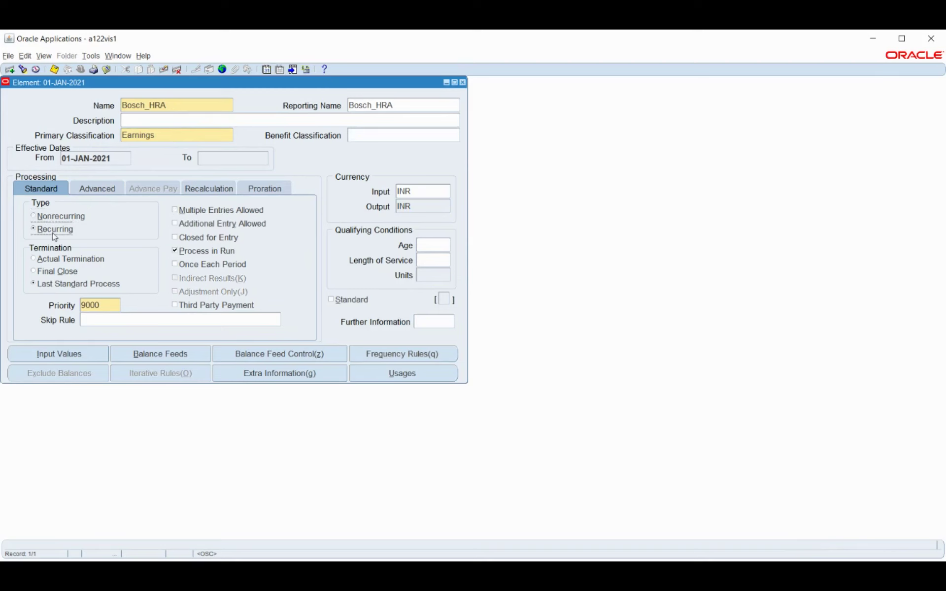
{"action": "left_click", "coordinate": [190, 211]}
{"action": "left_click", "coordinate": [192, 225]}
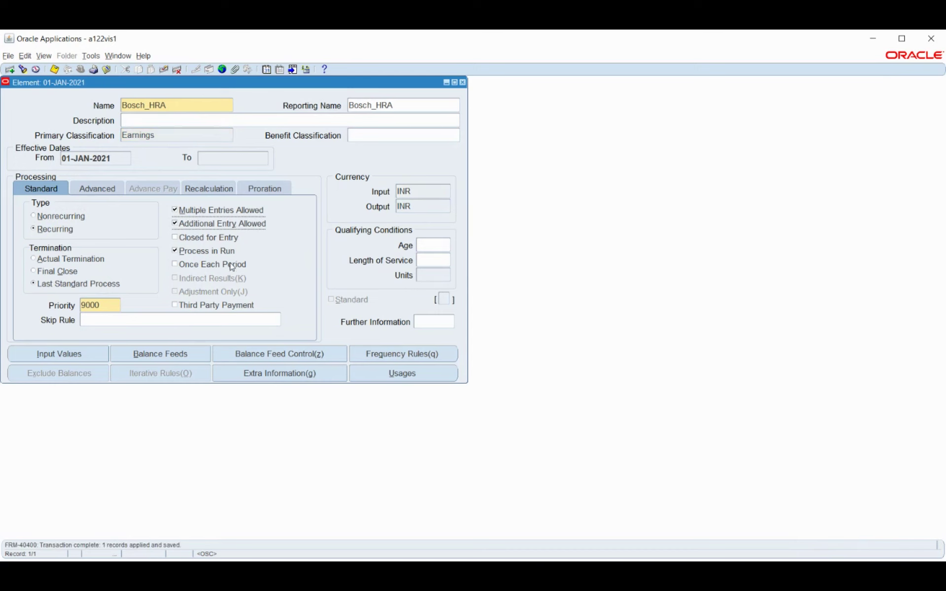
{"action": "left_click", "coordinate": [463, 83]}
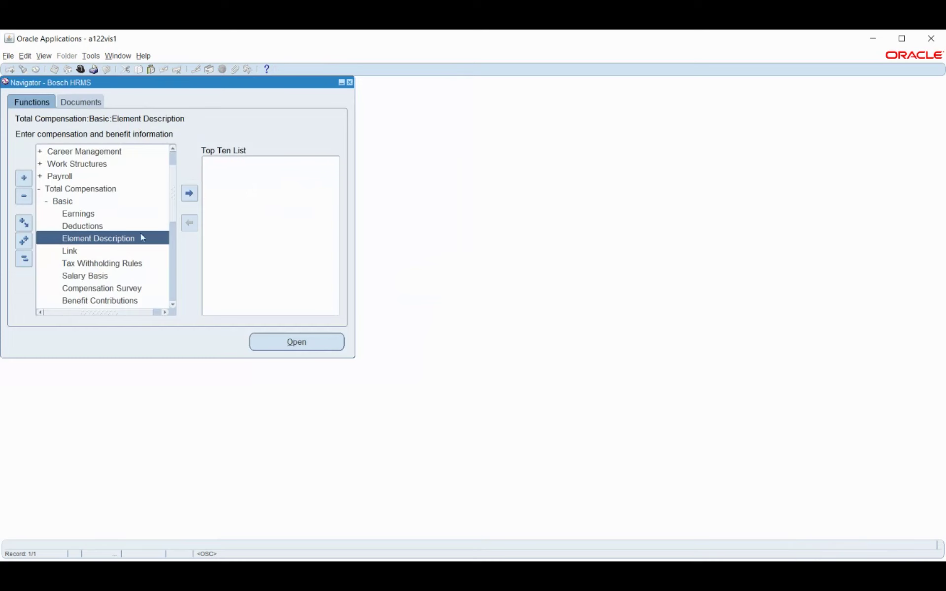
Step: Open the Write Formula form under Fast Formula and name the new formula Bosch_HRA
{"action": "scroll", "coordinate": [82, 199], "scroll_direction": "down", "scroll_amount": 3}
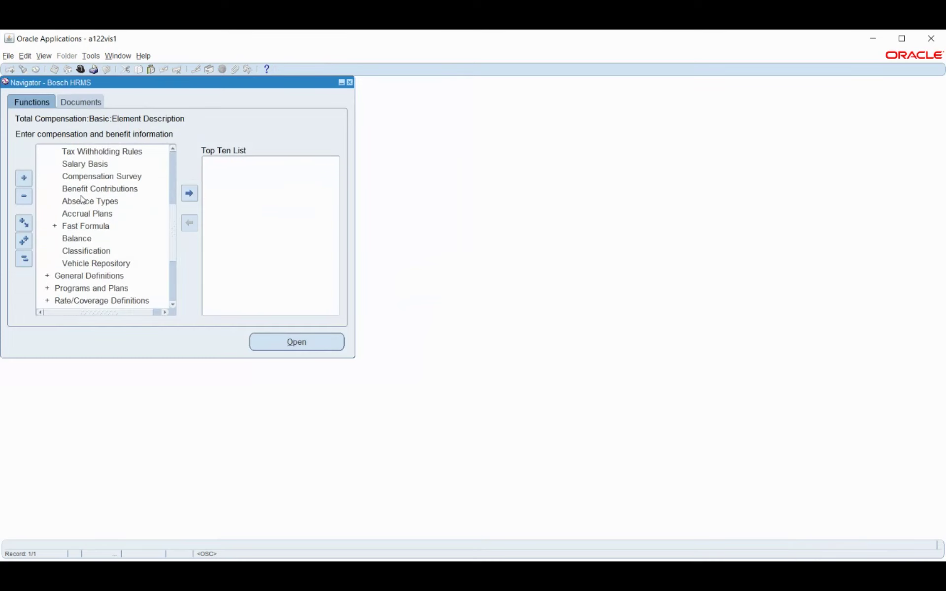
{"action": "double_click", "coordinate": [87, 226]}
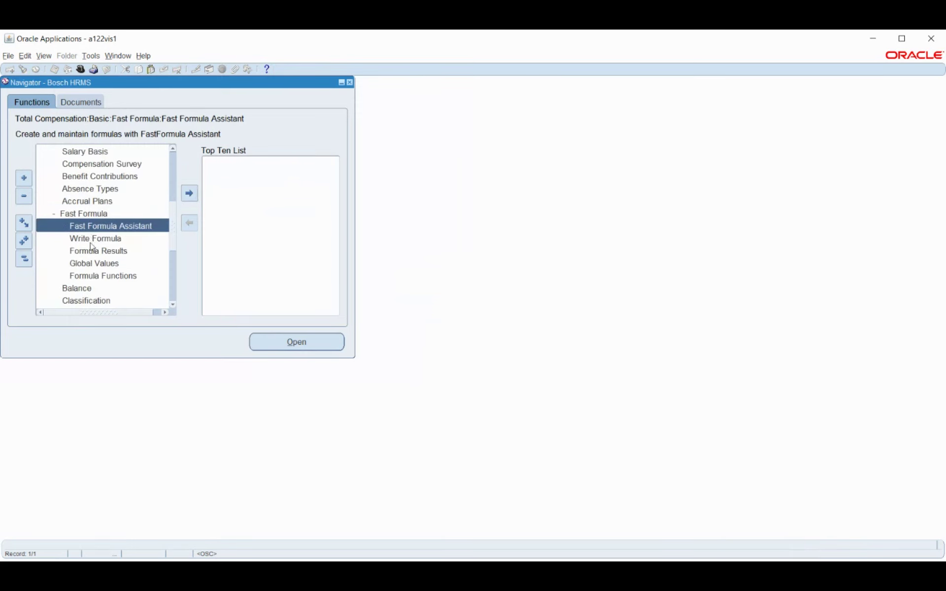
{"action": "double_click", "coordinate": [90, 239]}
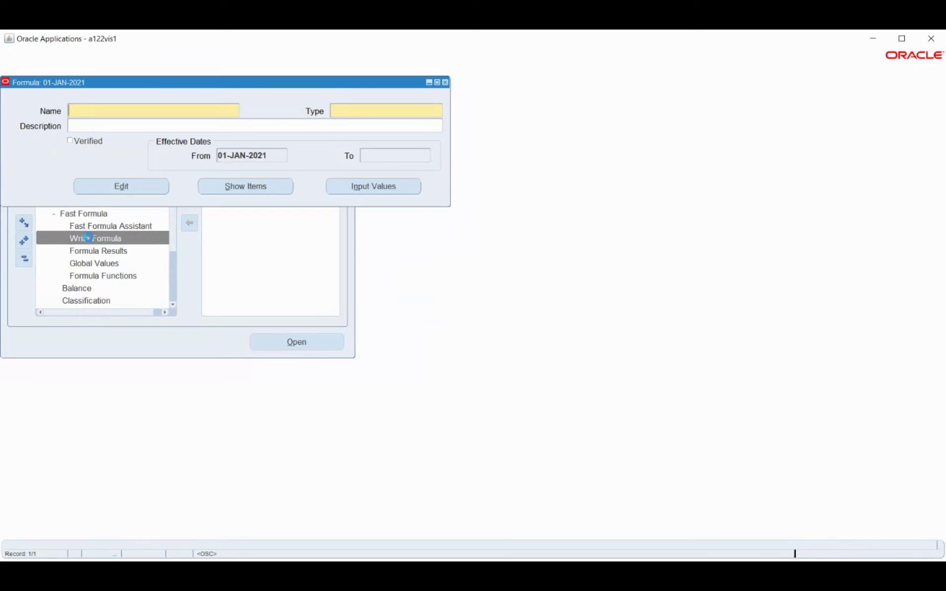
{"action": "type", "text": "B"}
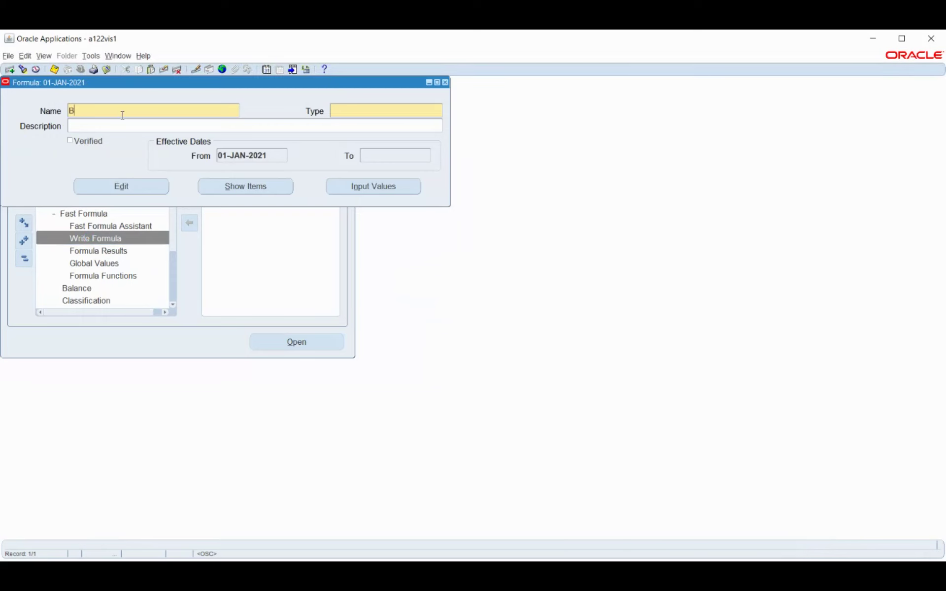
{"action": "type", "text": "osch_HRA"}
{"action": "key", "text": "Tab"}
Step: Set the formula's type to Oracle Payroll from the list of formula types
{"action": "left_click", "coordinate": [439, 110]}
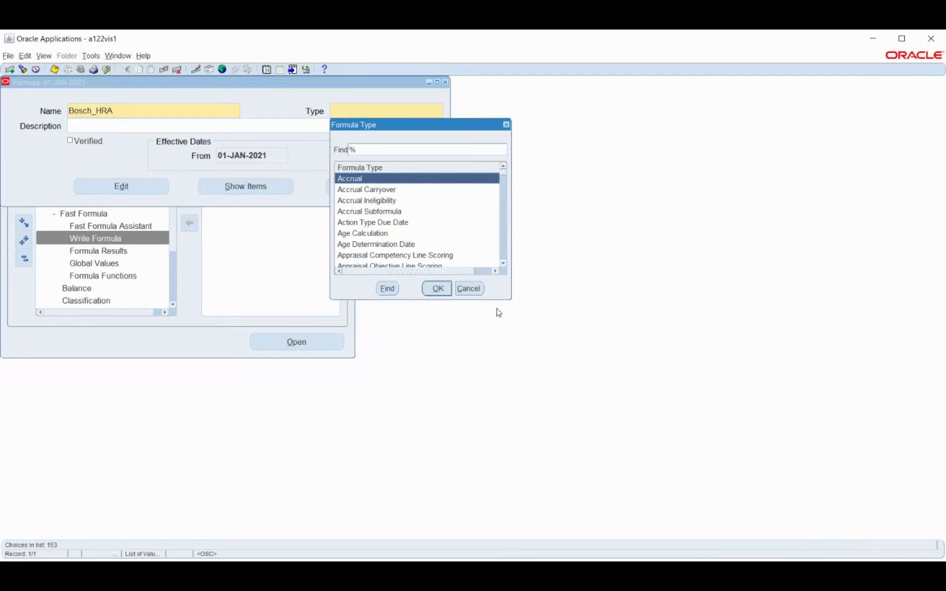
{"action": "left_click_drag", "start_coordinate": [500, 299], "coordinate": [474, 443]}
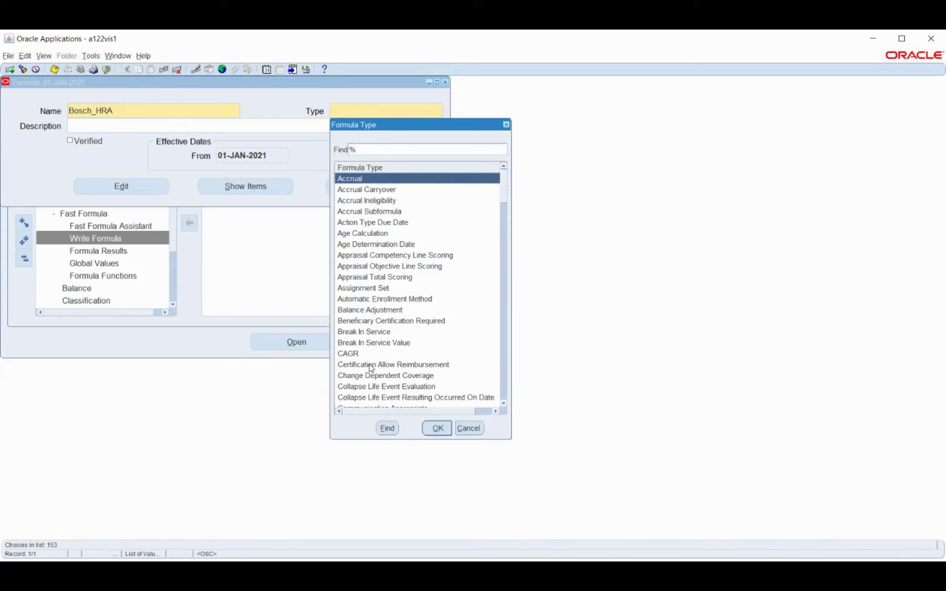
{"action": "left_click", "coordinate": [383, 290]}
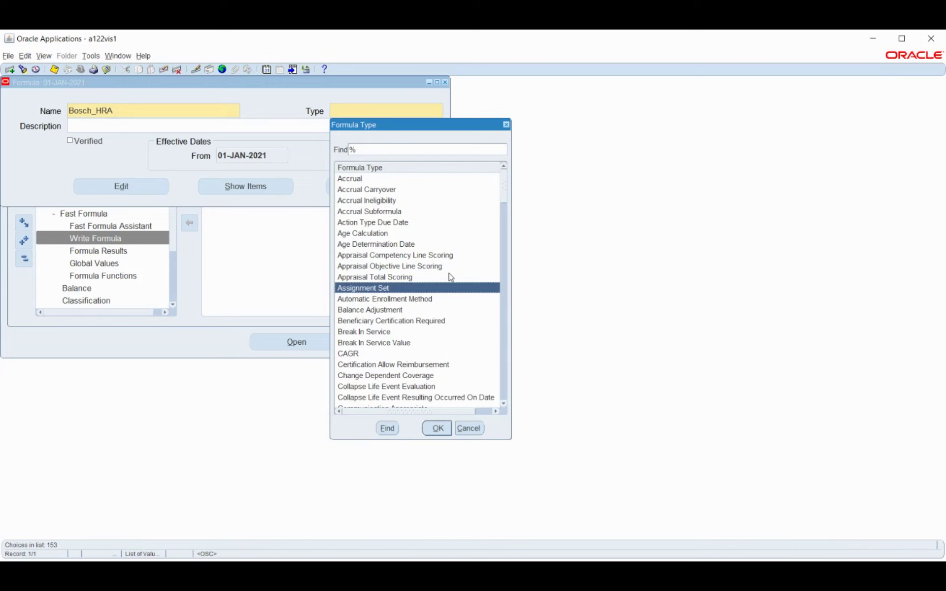
{"action": "scroll", "coordinate": [403, 222], "scroll_direction": "down", "scroll_amount": 2}
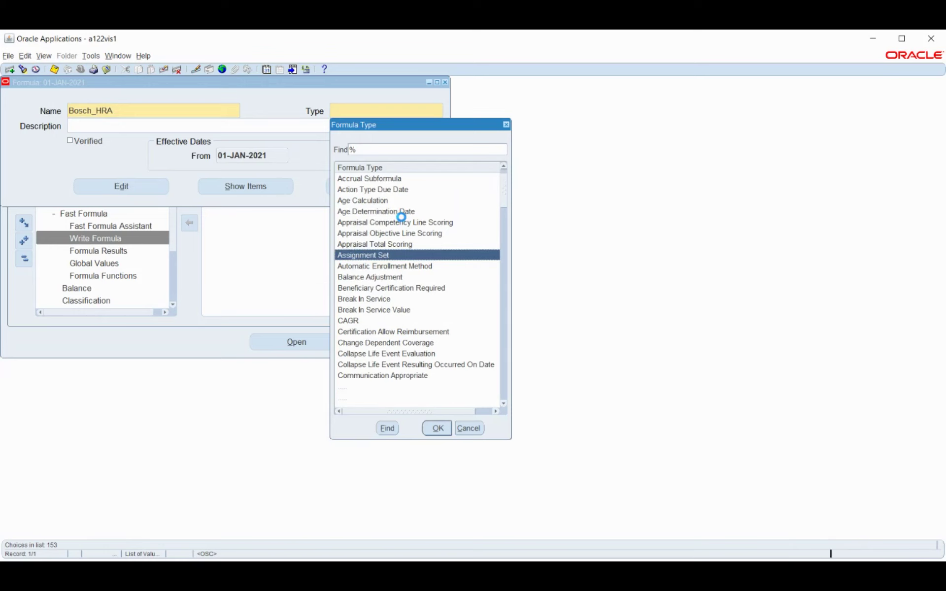
{"action": "scroll", "coordinate": [403, 221], "scroll_direction": "down", "scroll_amount": 4}
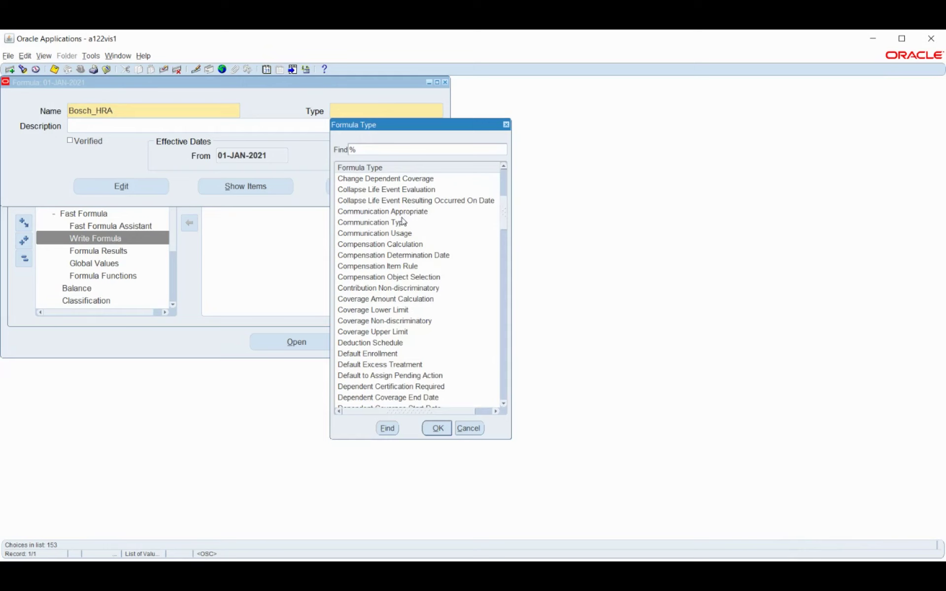
{"action": "scroll", "coordinate": [402, 222], "scroll_direction": "down", "scroll_amount": 4}
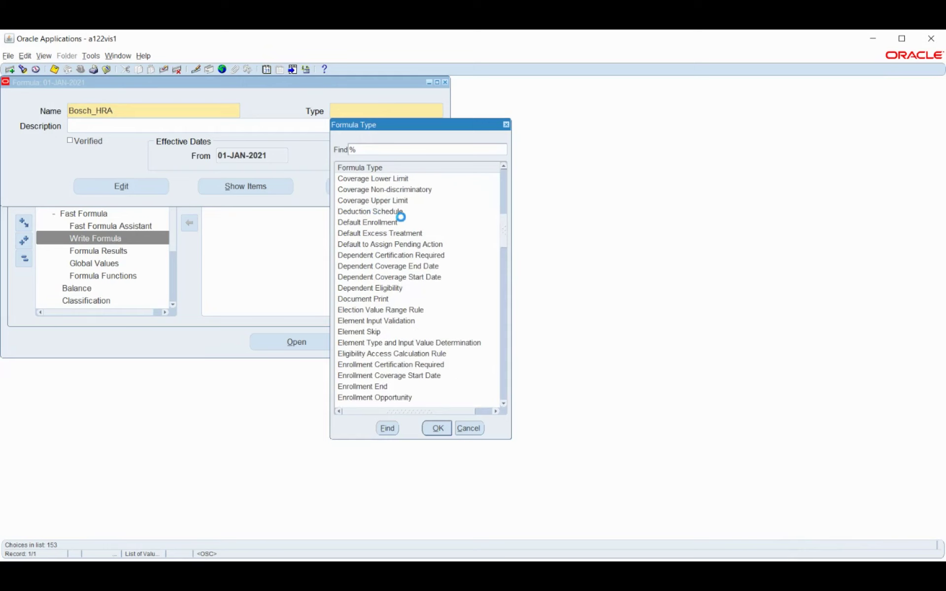
{"action": "scroll", "coordinate": [400, 217], "scroll_direction": "down", "scroll_amount": 6}
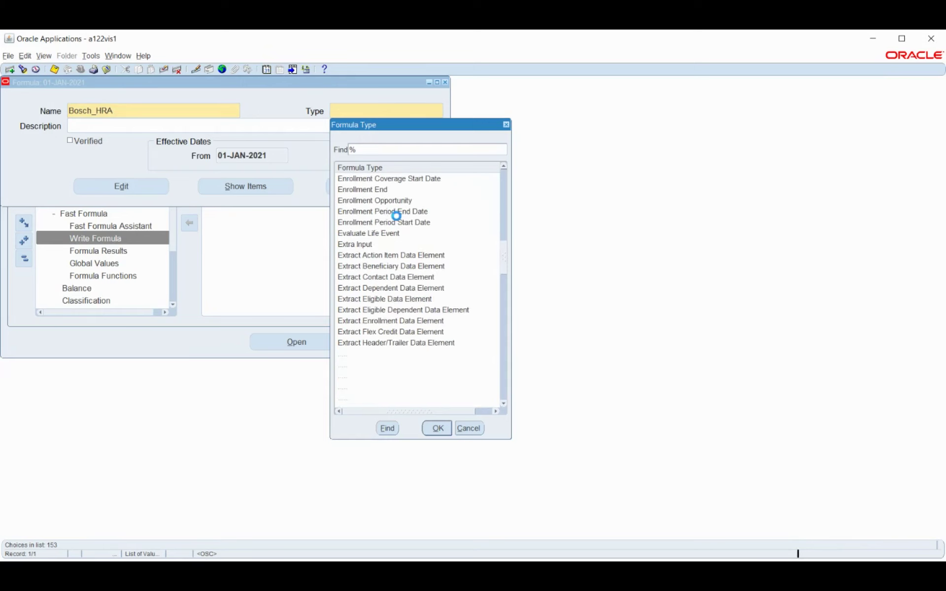
{"action": "scroll", "coordinate": [398, 218], "scroll_direction": "down", "scroll_amount": 2}
{"action": "scroll", "coordinate": [398, 220], "scroll_direction": "down", "scroll_amount": 7}
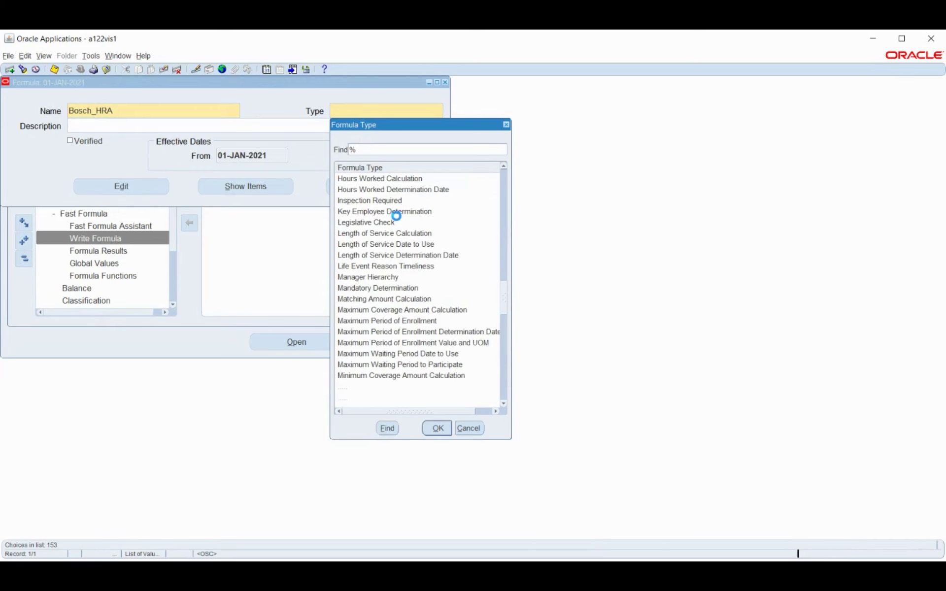
{"action": "scroll", "coordinate": [397, 216], "scroll_direction": "down", "scroll_amount": 3}
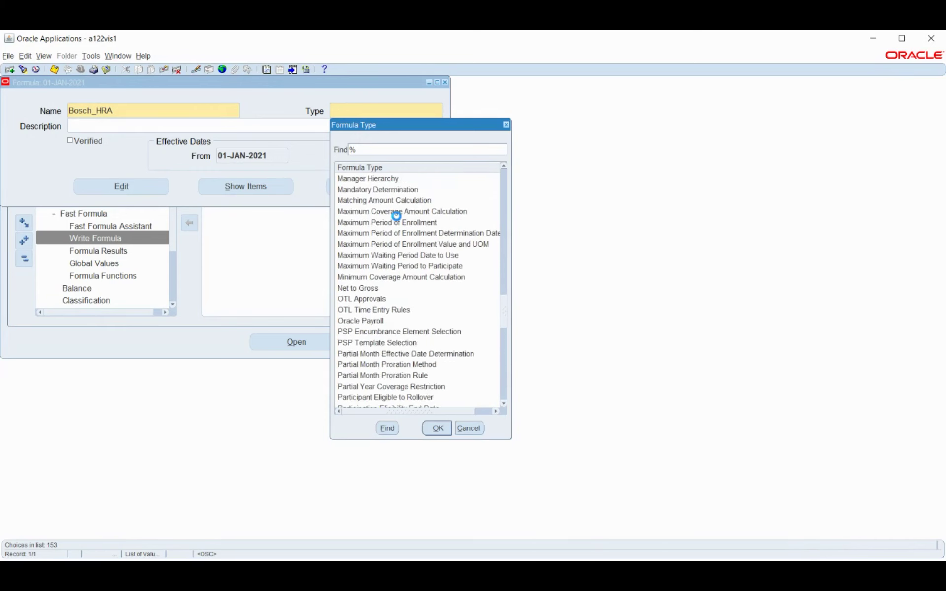
{"action": "scroll", "coordinate": [399, 220], "scroll_direction": "down", "scroll_amount": 4}
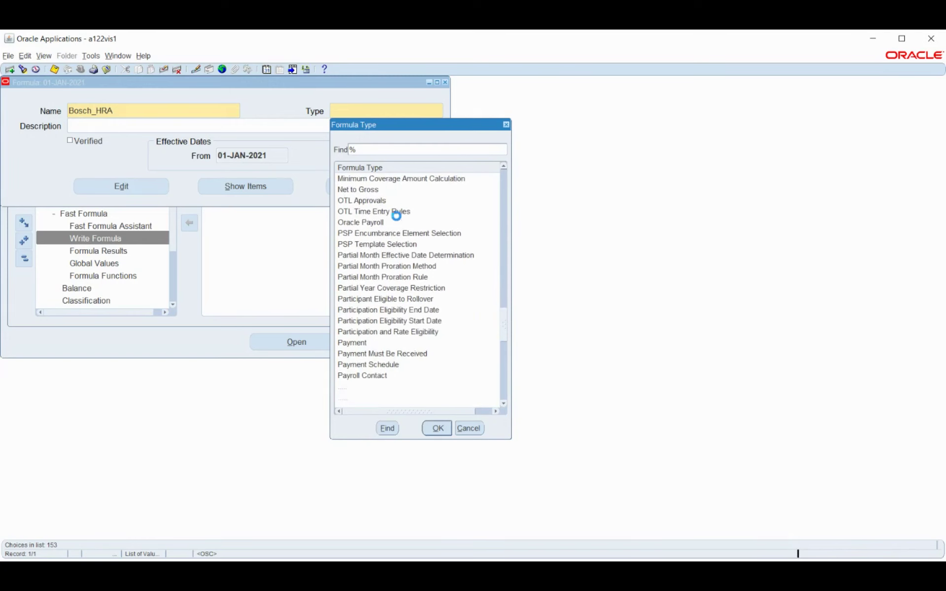
{"action": "scroll", "coordinate": [398, 221], "scroll_direction": "up", "scroll_amount": 2}
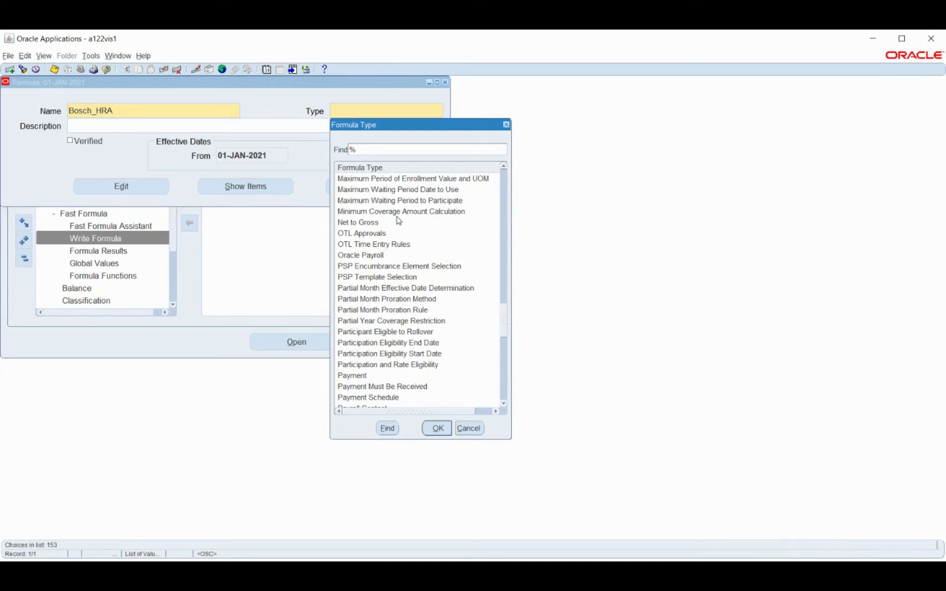
{"action": "type", "text": "o"}
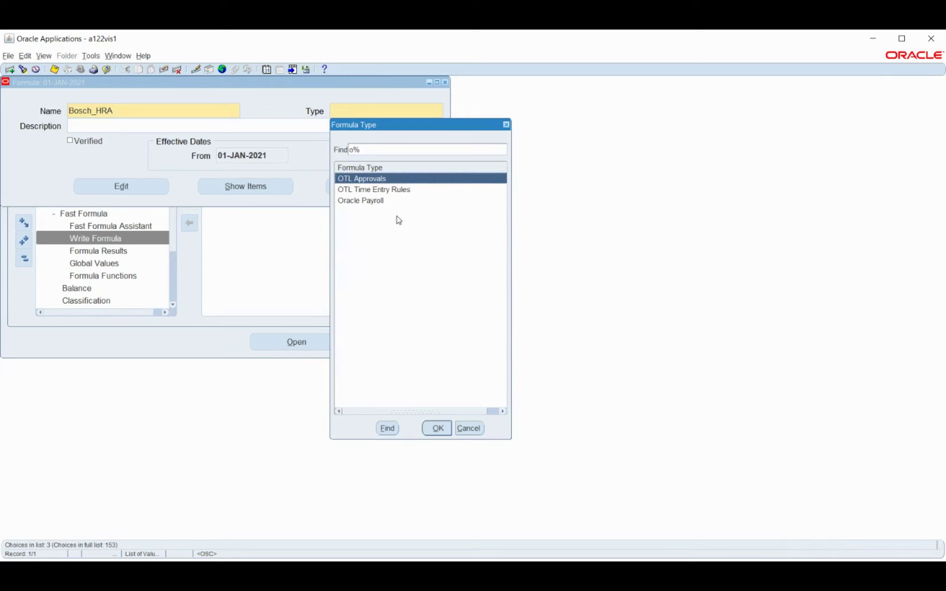
{"action": "left_click", "coordinate": [384, 200]}
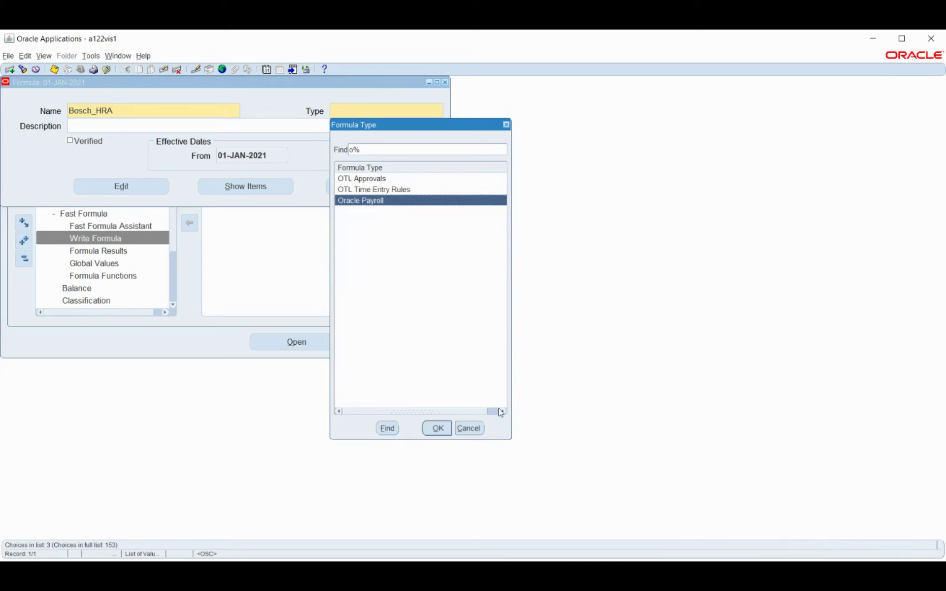
{"action": "left_click", "coordinate": [442, 432]}
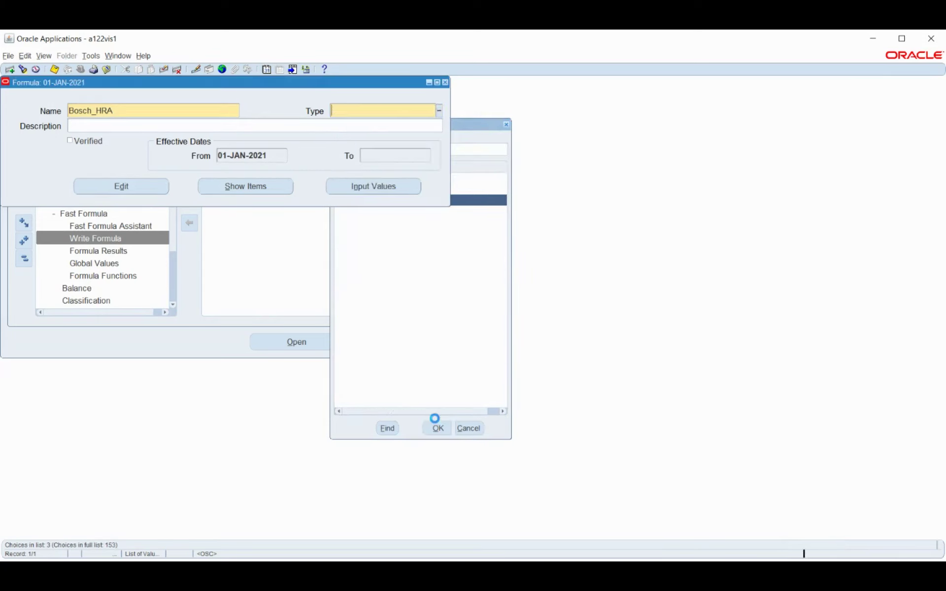
Step: Open the formula text for editing and write the first line "Alias Bosch_Pay_Value as Basic"
{"action": "left_click", "coordinate": [122, 185]}
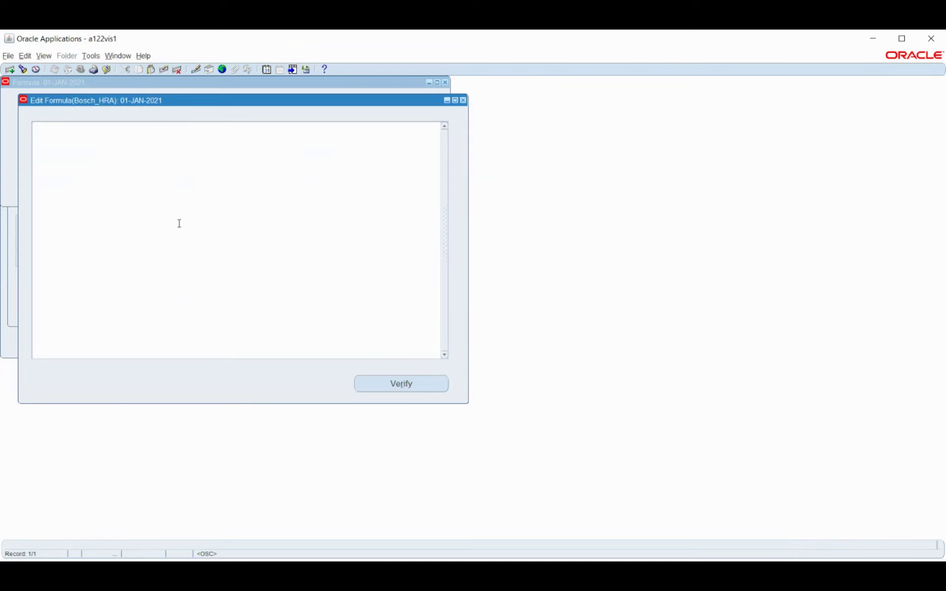
{"action": "type", "text": "Alias Bosch_Pay_Value"}
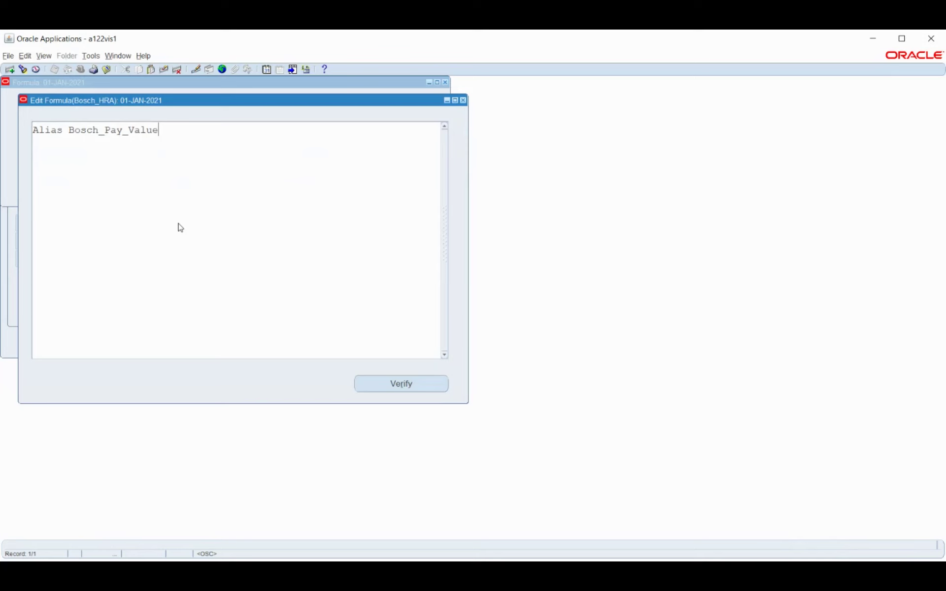
{"action": "type", "text": " as"}
{"action": "type", "text": "B"}
{"action": "type", "text": "asic"}
Step: Begin a second alias line in the formula with "Alias PAY_PROC_PE"
{"action": "type", "text": "A"}
{"action": "type", "text": "li"}
{"action": "type", "text": "as"}
{"action": "type", "text": "P"}
{"action": "type", "text": "AY"}
{"action": "type", "text": "_"}
{"action": "type", "text": "PROC"}
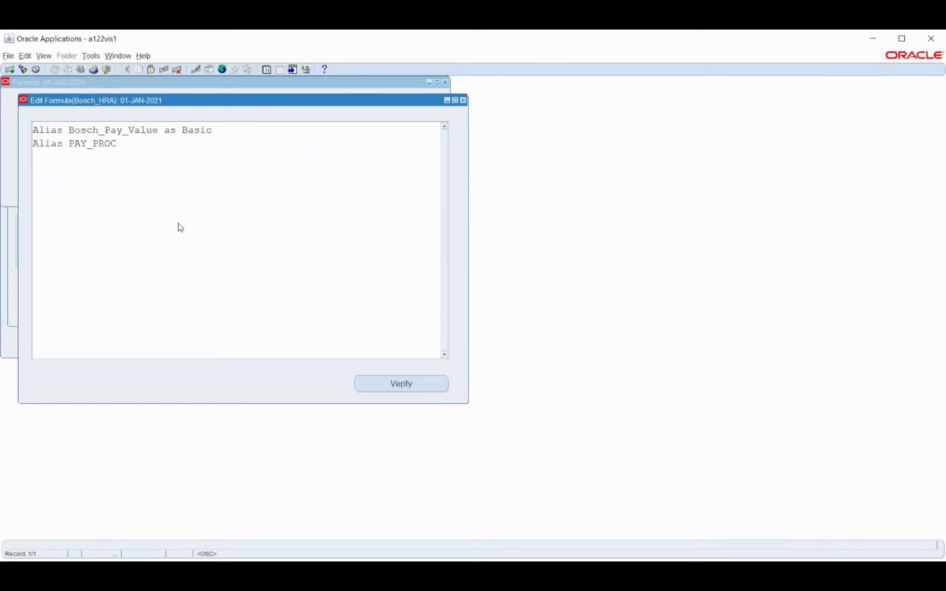
{"action": "type", "text": "_"}
{"action": "type", "text": "PE"}
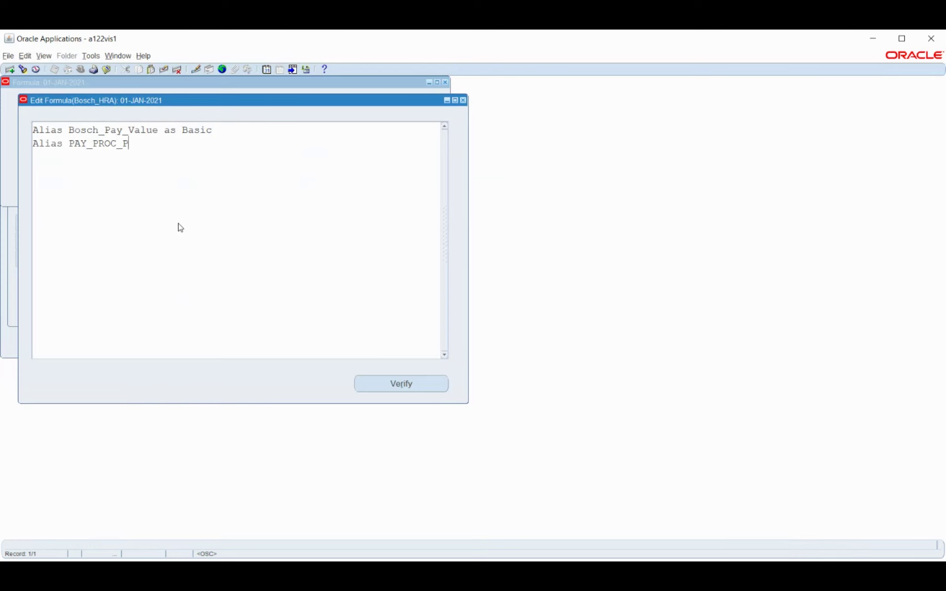